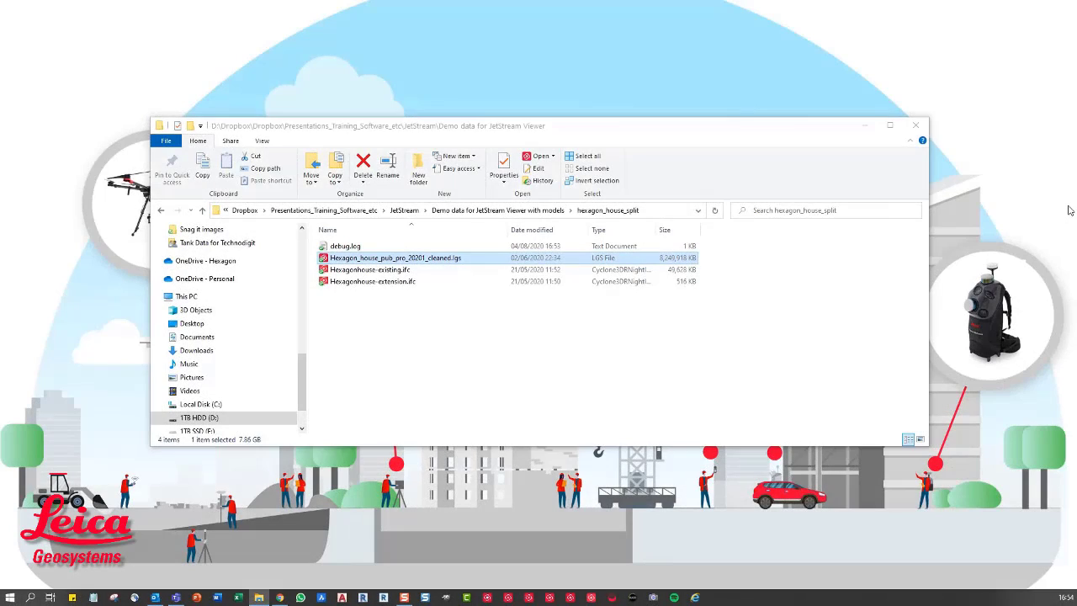
Open the Hexagon_house_pub_pro_20201_cleaned.lgs project and look around the car park from one of its scan positions.
key(Return)
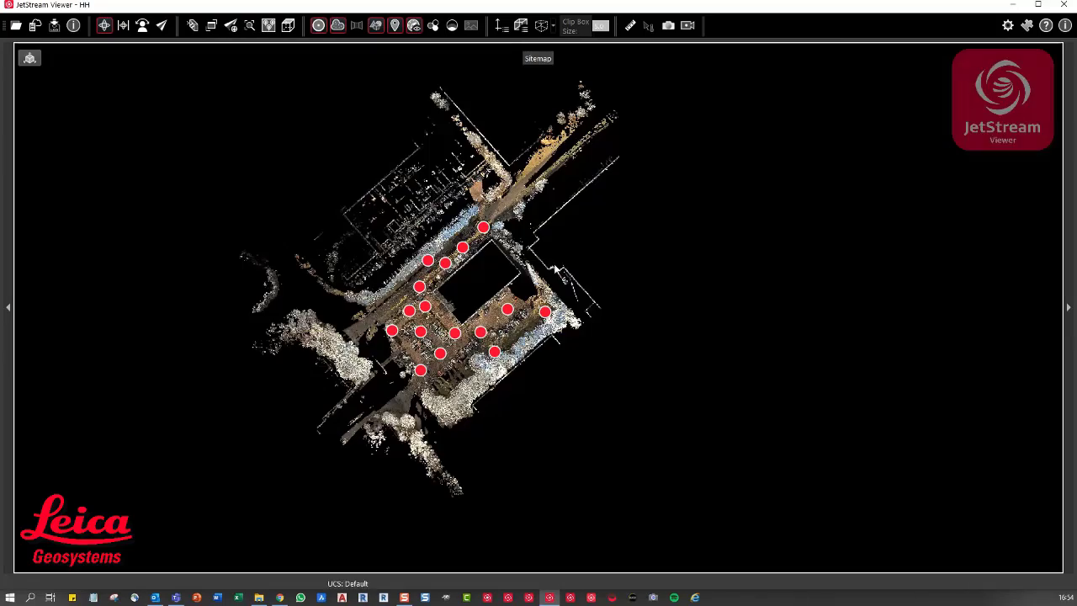
double_click(441, 355)
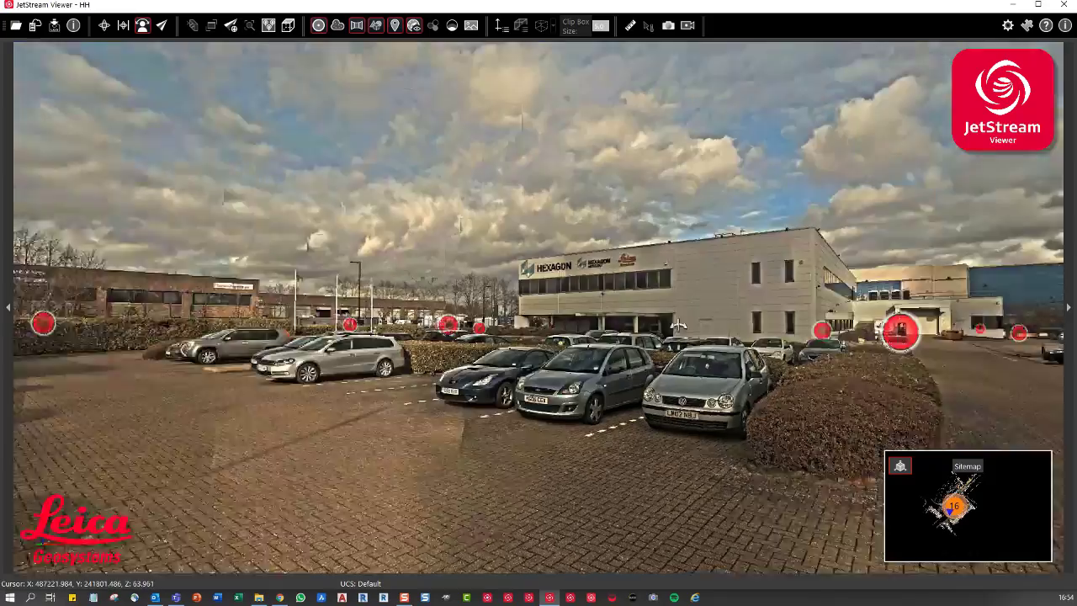
drag(678, 326, 783, 351)
drag(483, 358, 863, 387)
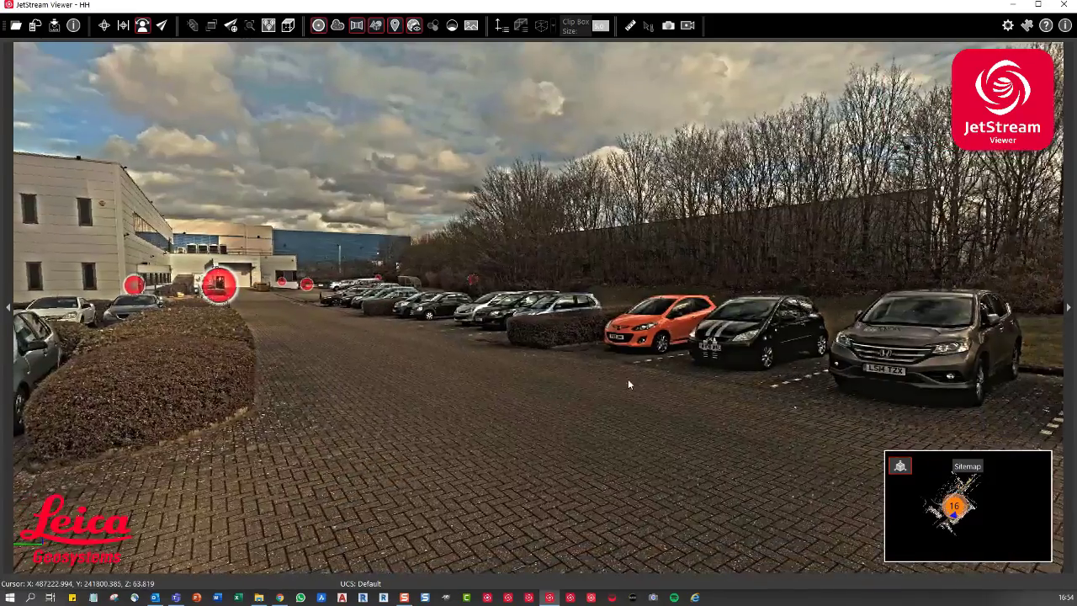
drag(631, 383, 496, 349)
drag(823, 374, 344, 352)
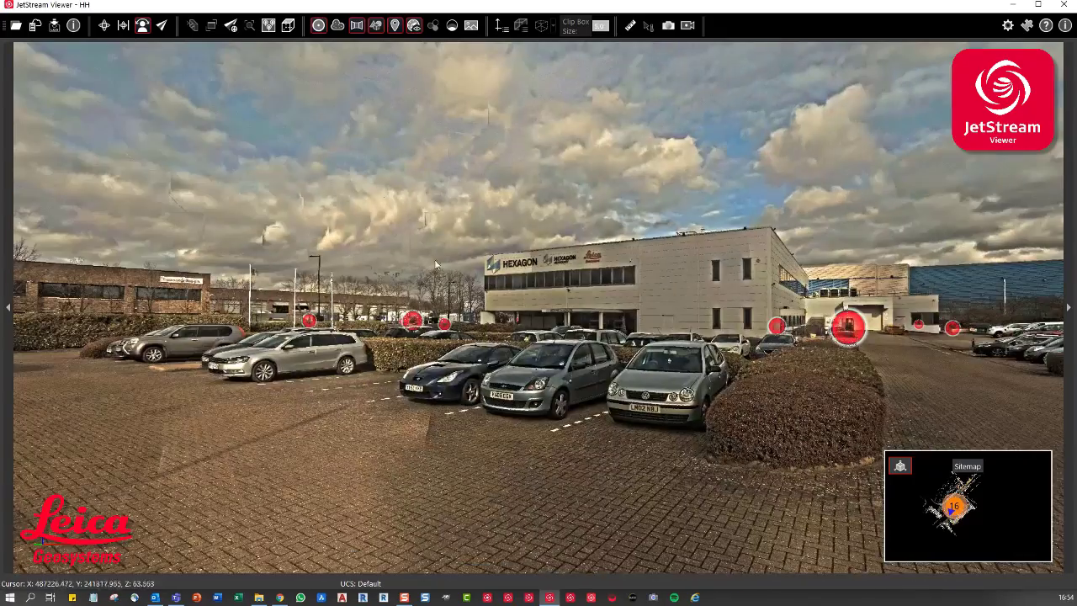
Switch to orbit navigation and frame the scanned building and car park in an oblique overview.
click(103, 25)
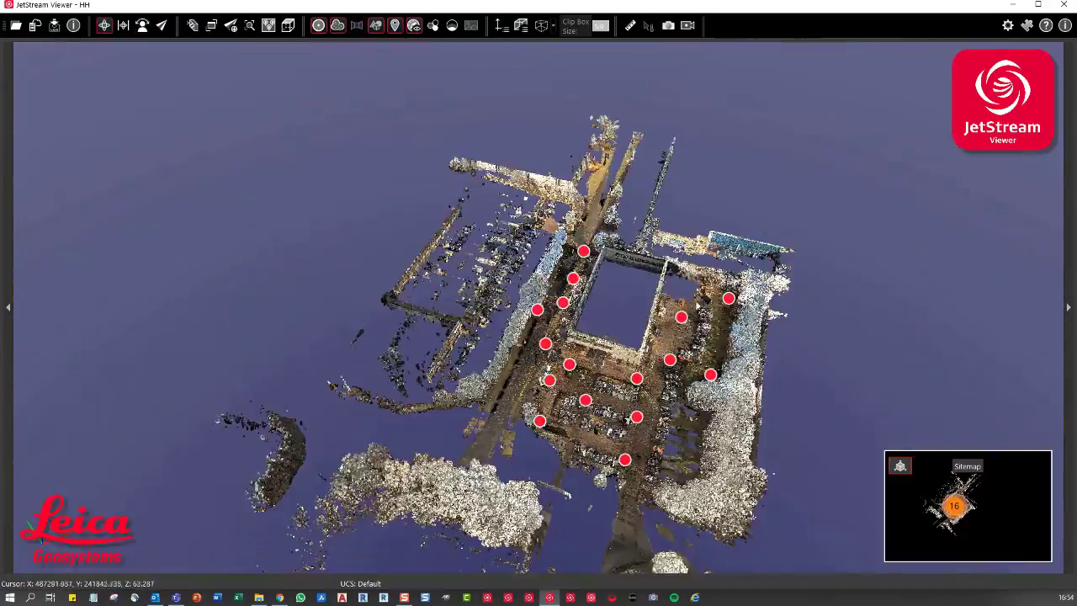
middle_drag(627, 327, 576, 370)
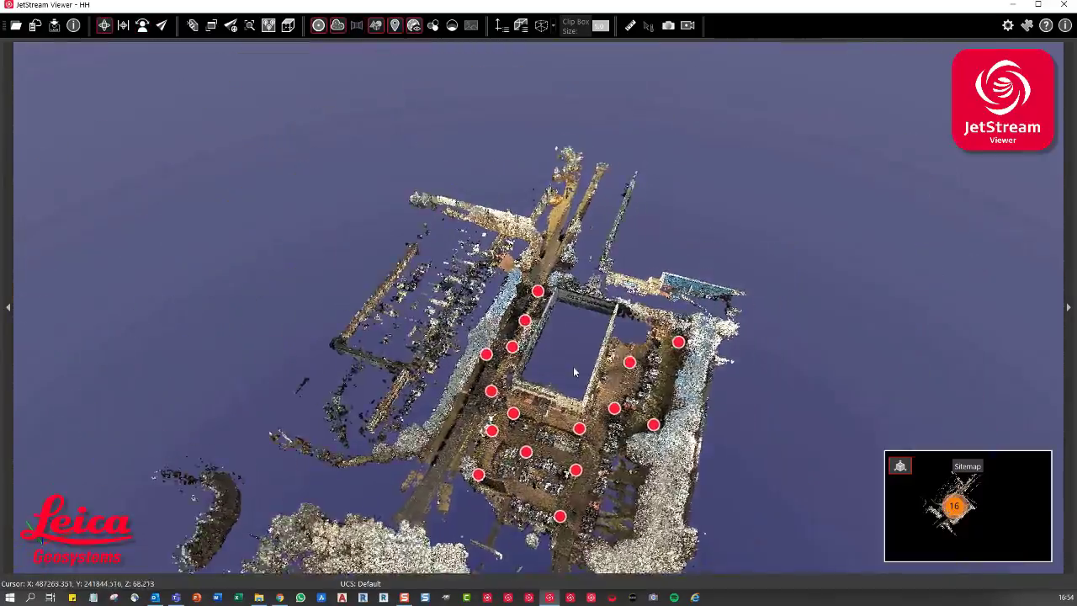
scroll(580, 370, up, 4)
drag(598, 382, 539, 358)
middle_drag(539, 359, 585, 228)
drag(585, 228, 530, 207)
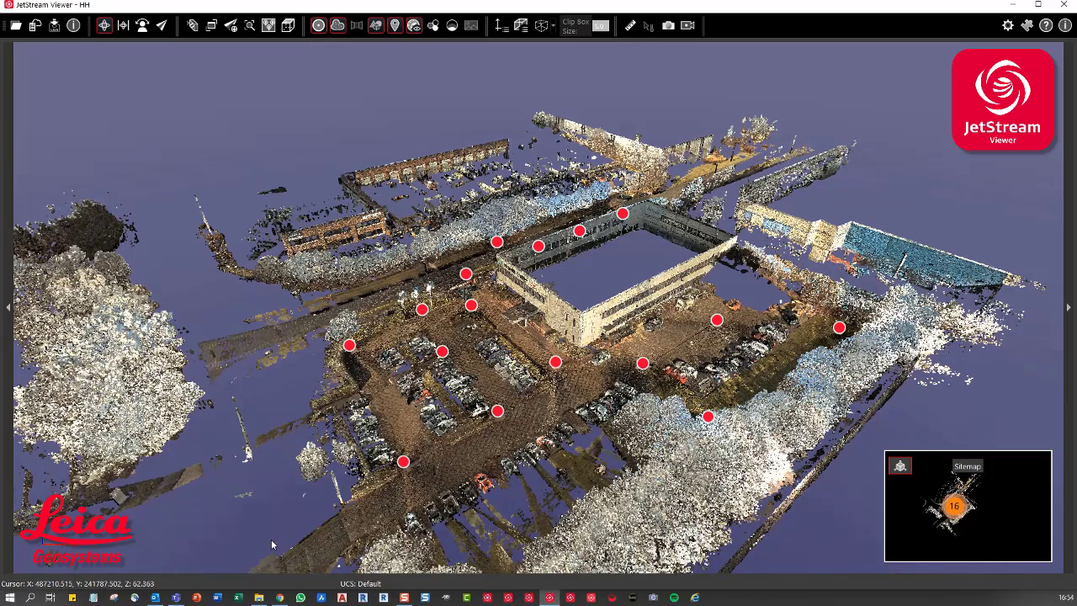
Import Hexagonhouse-existing.ifc into the point cloud using its model coordinates and bring the model into view.
click(259, 598)
drag(394, 274, 497, 105)
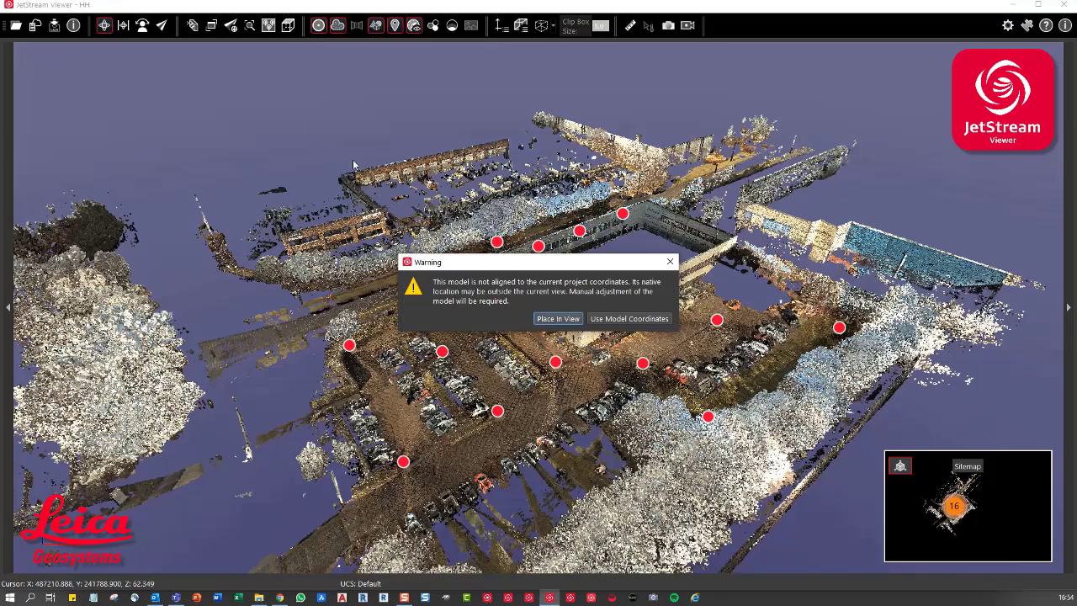
drag(561, 259, 217, 76)
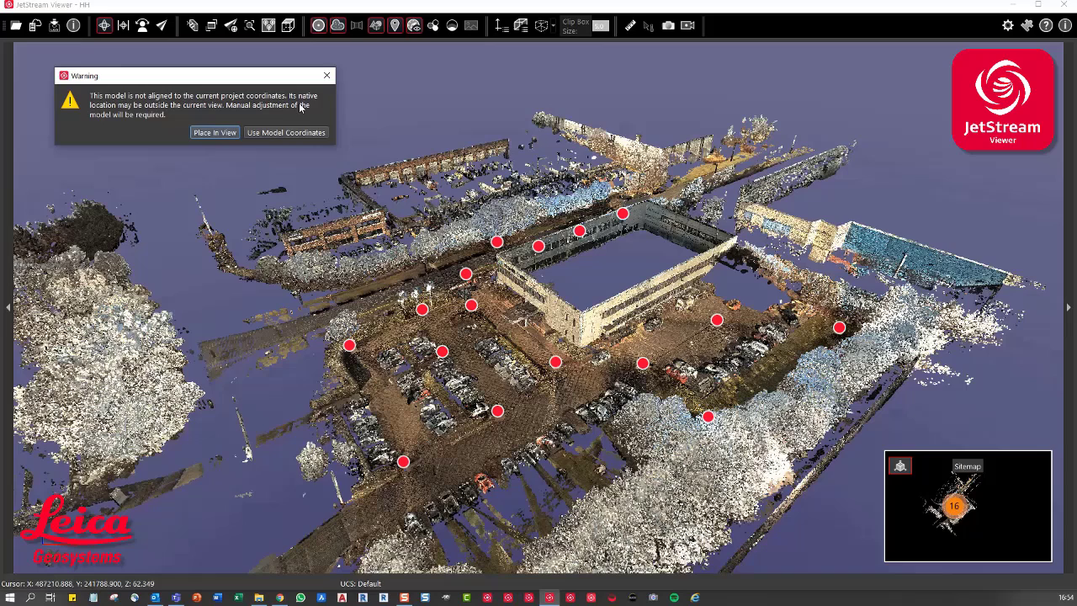
click(284, 132)
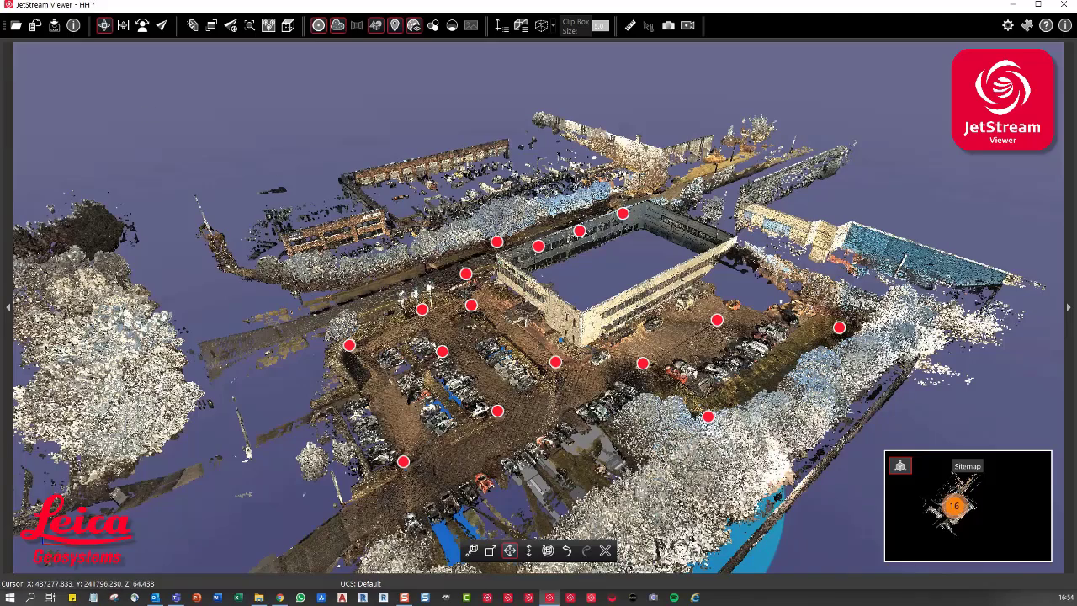
scroll(765, 498, down, 5)
middle_drag(765, 499, 636, 359)
drag(596, 383, 579, 340)
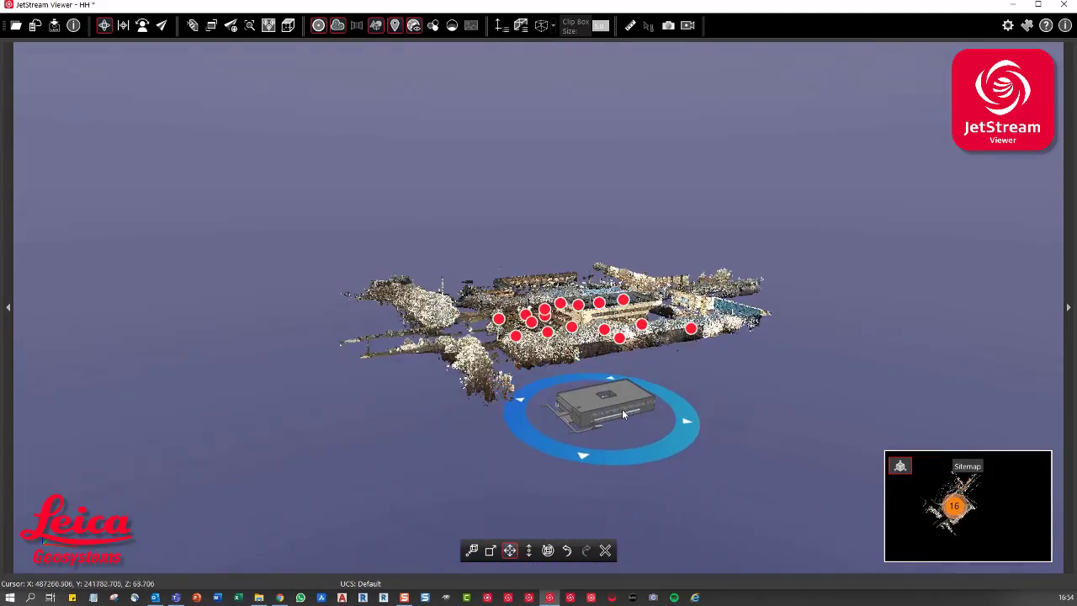
Try to move the imported building model horizontally and undo the move.
scroll(622, 412, up, 3)
scroll(624, 414, down, 3)
drag(625, 412, 649, 436)
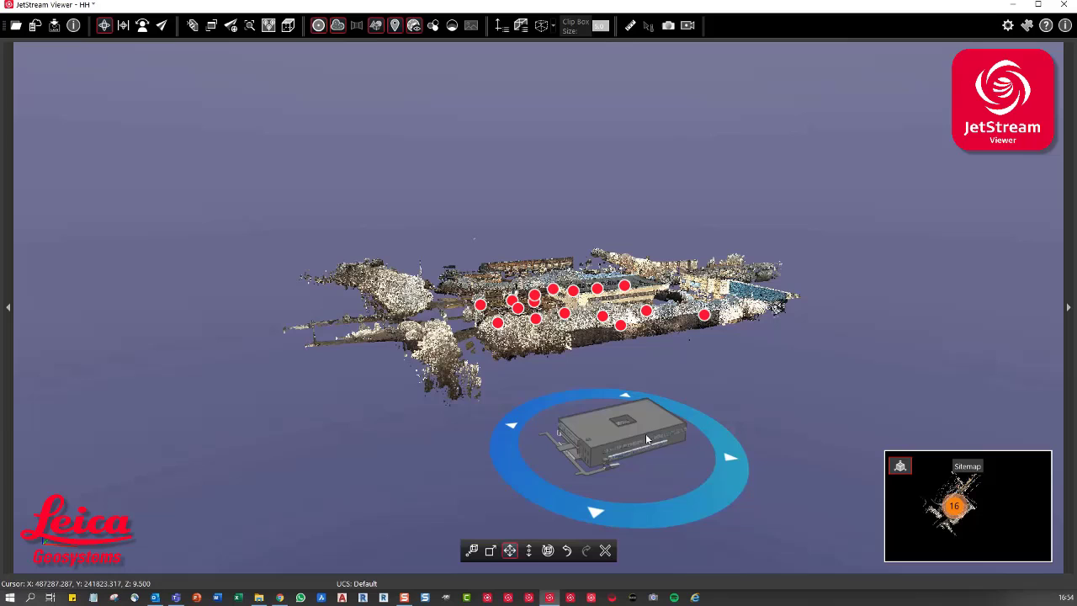
click(567, 550)
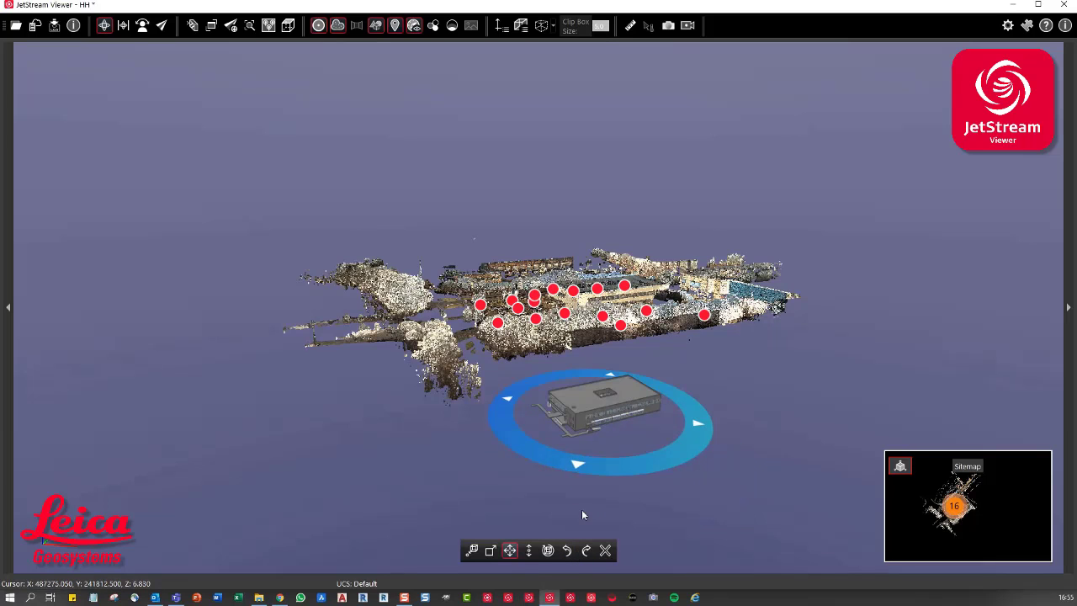
Raise the existing building model vertically until its roof and walls line up with the scanned building.
click(530, 550)
drag(623, 403, 625, 292)
scroll(624, 292, up, 6)
middle_drag(624, 293, 681, 471)
scroll(522, 292, up, 3)
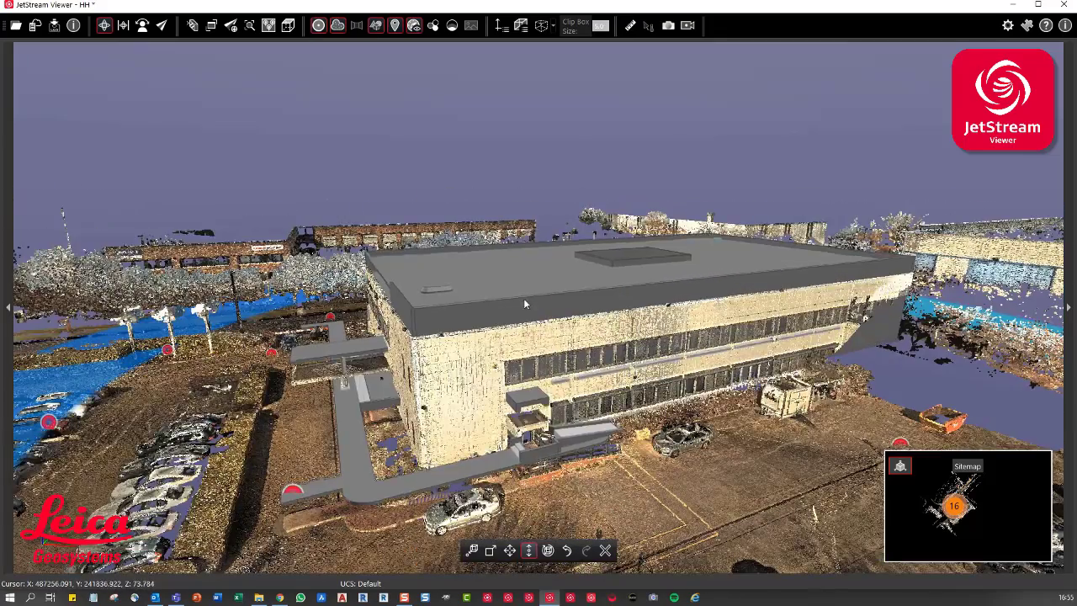
scroll(525, 317, up, 3)
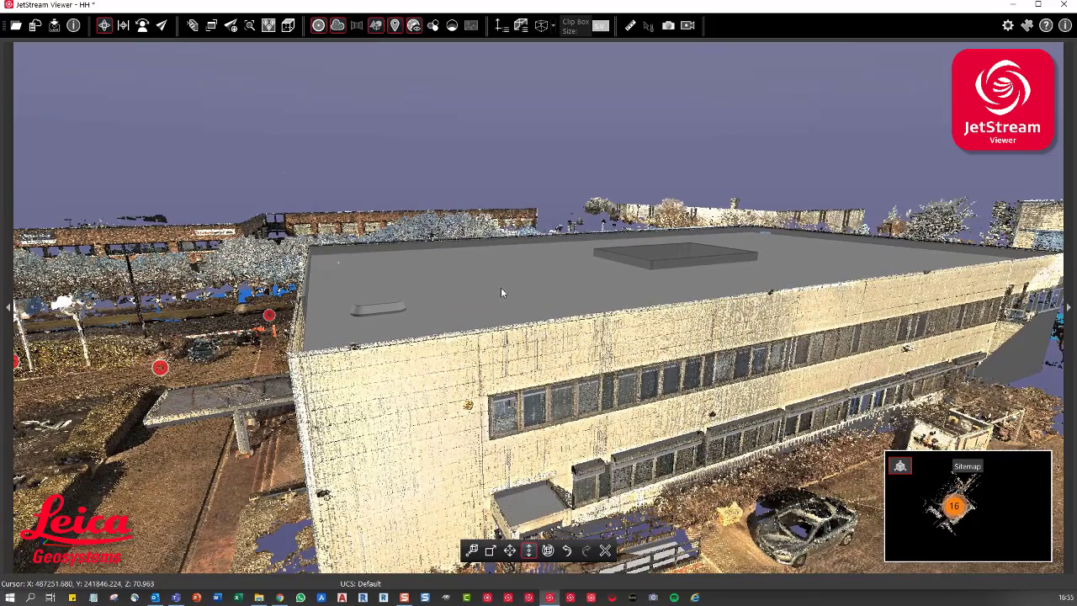
scroll(501, 292, down, 2)
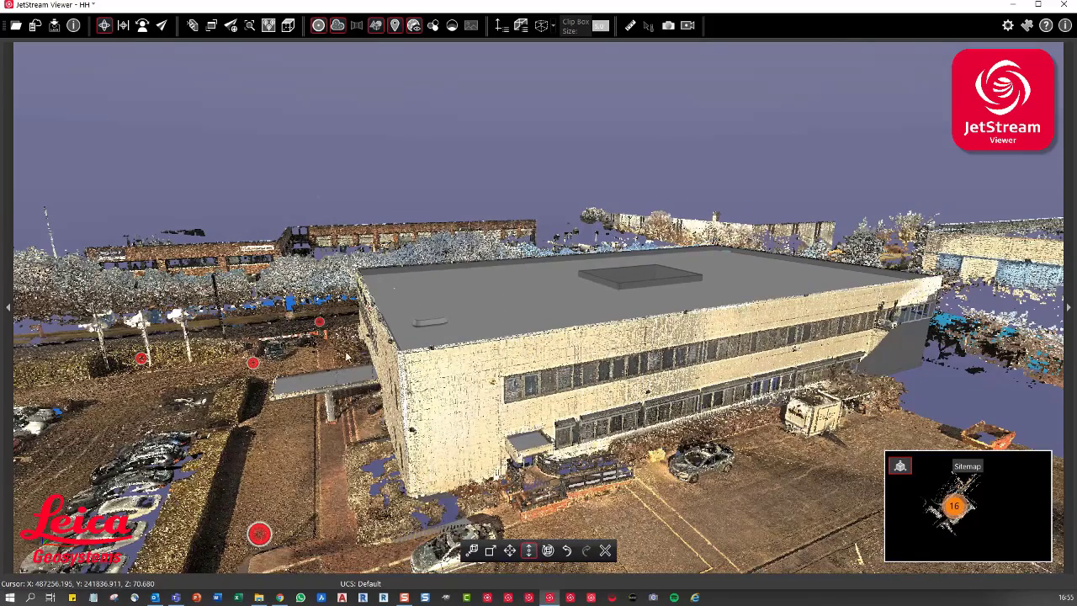
Deselect the building model and examine its fit with the point cloud from above.
drag(279, 220, 453, 249)
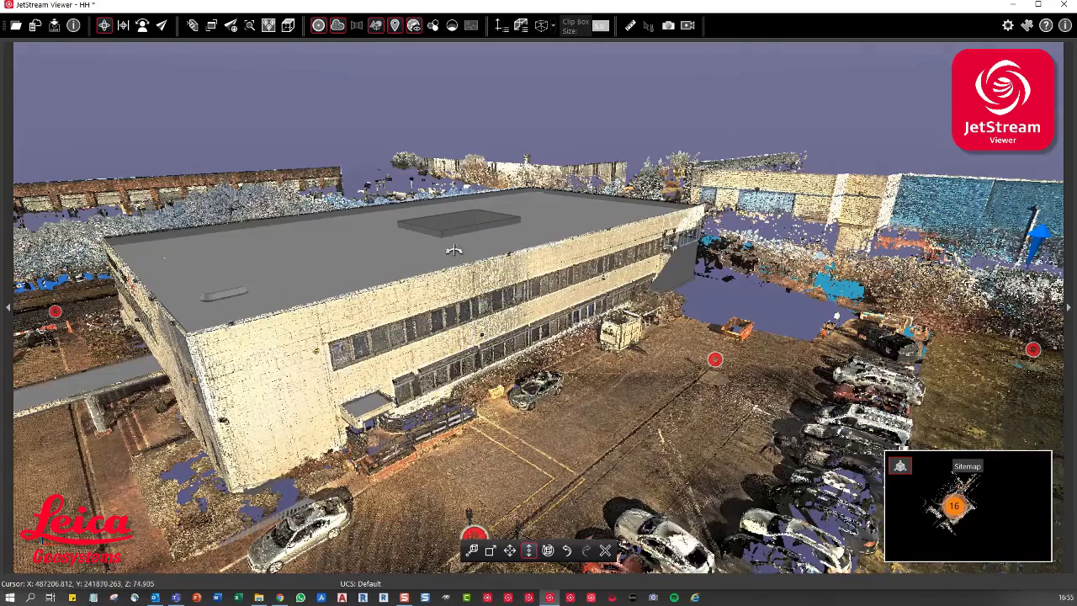
click(588, 366)
drag(606, 378, 637, 400)
scroll(605, 375, down, 3)
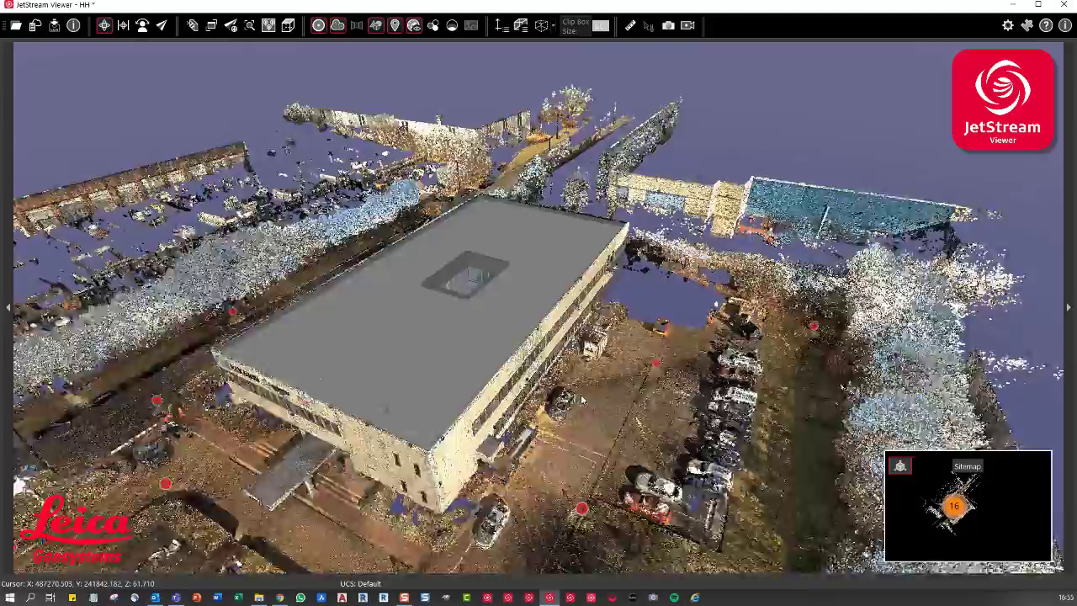
right_drag(581, 350, 692, 282)
drag(659, 320, 599, 242)
right_drag(599, 242, 596, 267)
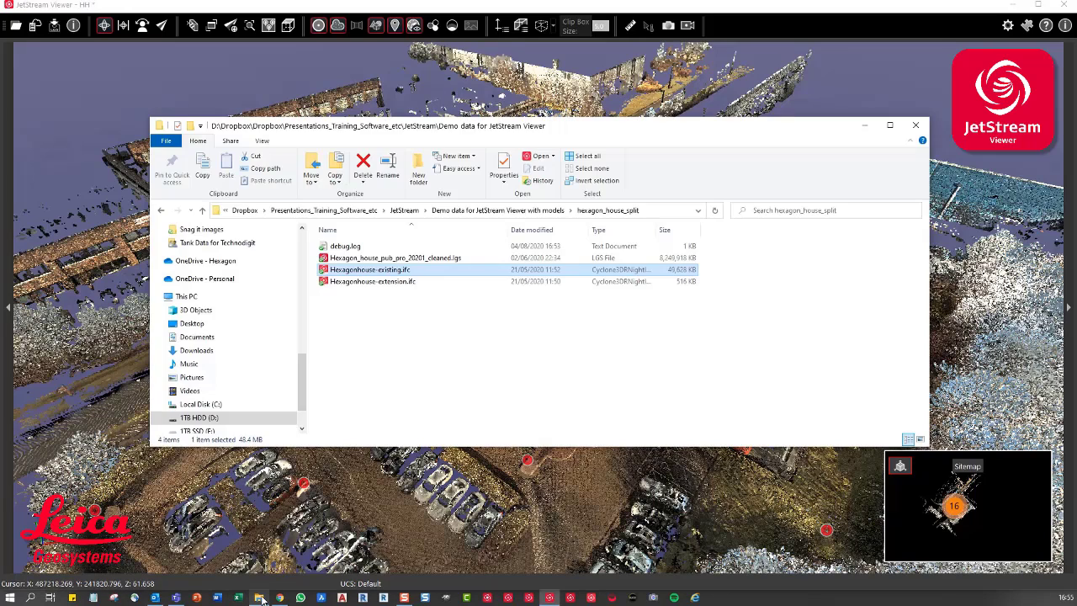
Import Hexagonhouse-extension.ifc into the scene alongside the existing building model.
click(259, 598)
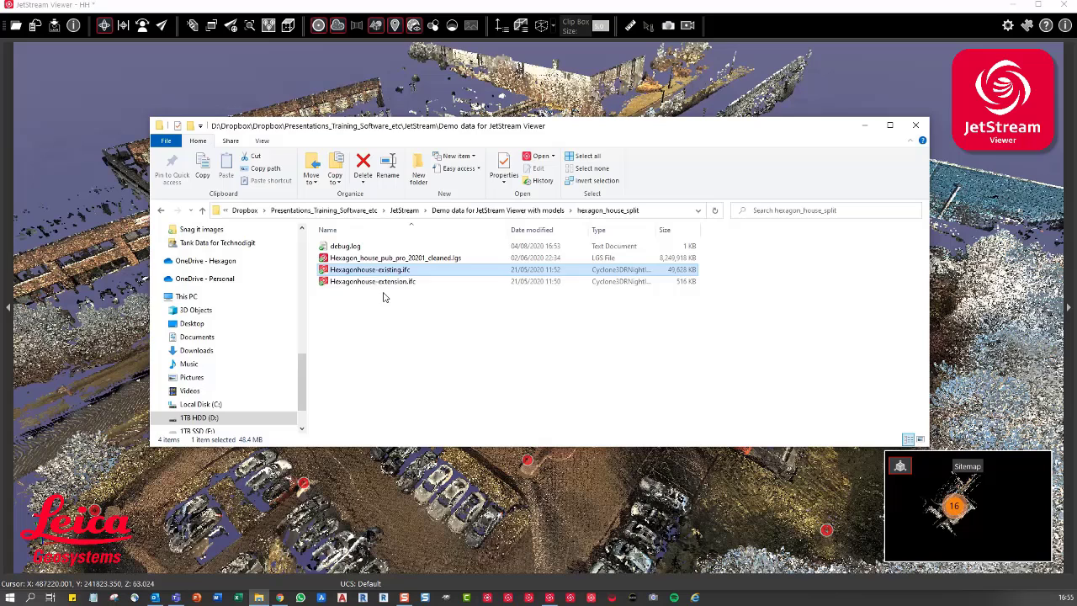
drag(382, 286, 928, 142)
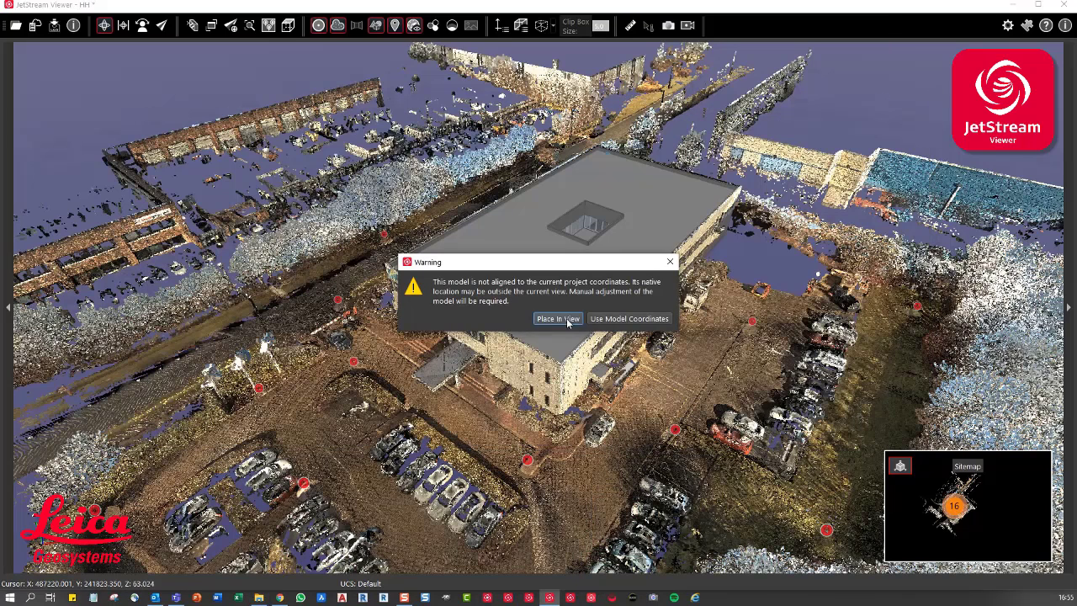
click(568, 321)
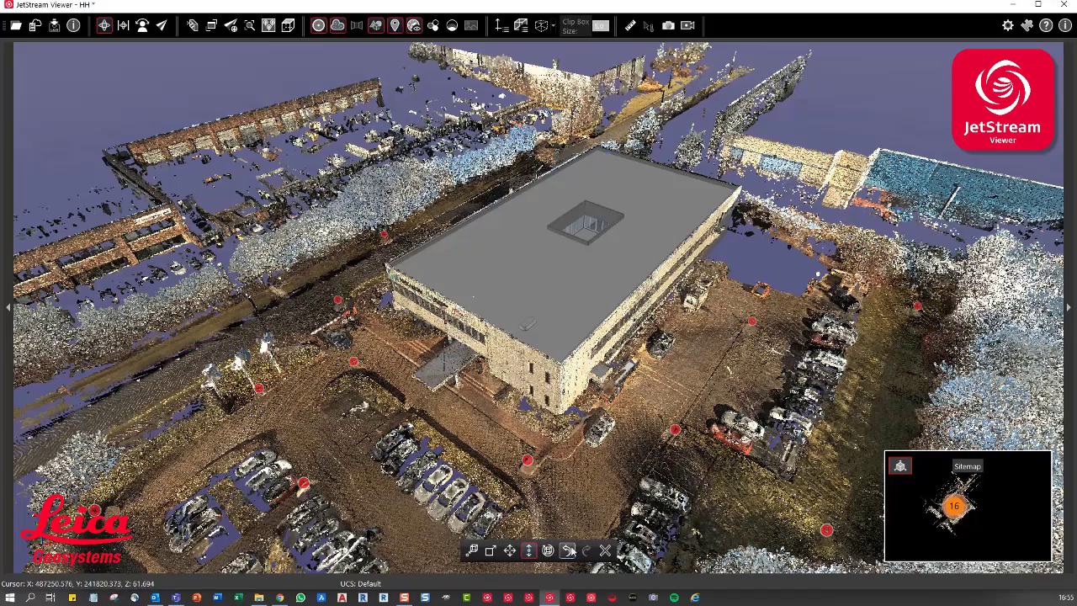
Raise the extension model vertically to ground level beside the far end of the building.
scroll(740, 362, down, 4)
middle_drag(727, 375, 528, 232)
drag(577, 293, 586, 204)
scroll(595, 207, up, 7)
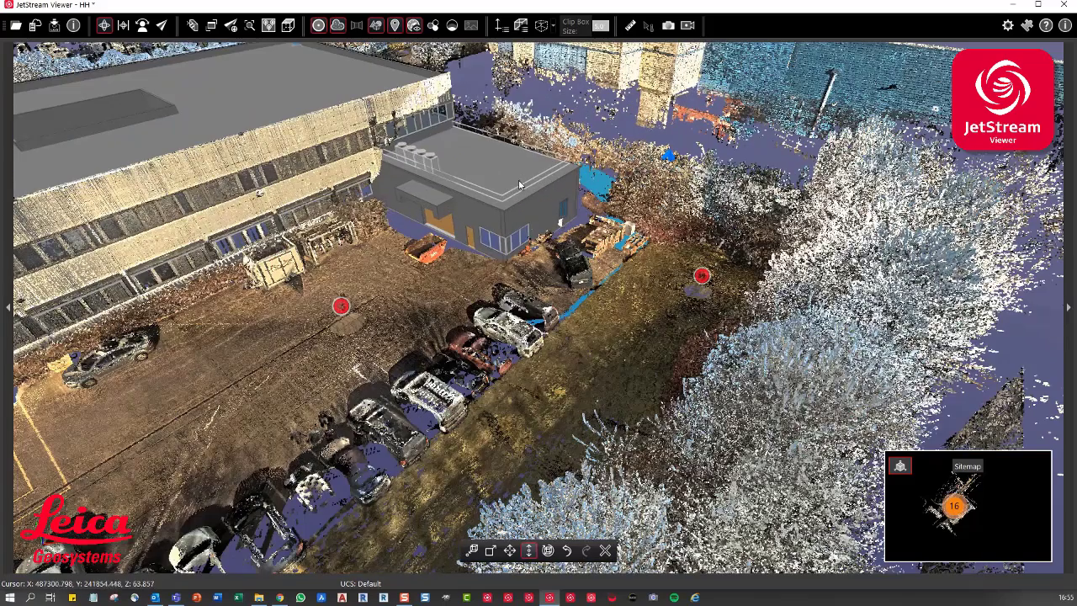
drag(521, 185, 510, 161)
scroll(516, 199, up, 5)
scroll(514, 199, down, 3)
scroll(474, 214, down, 2)
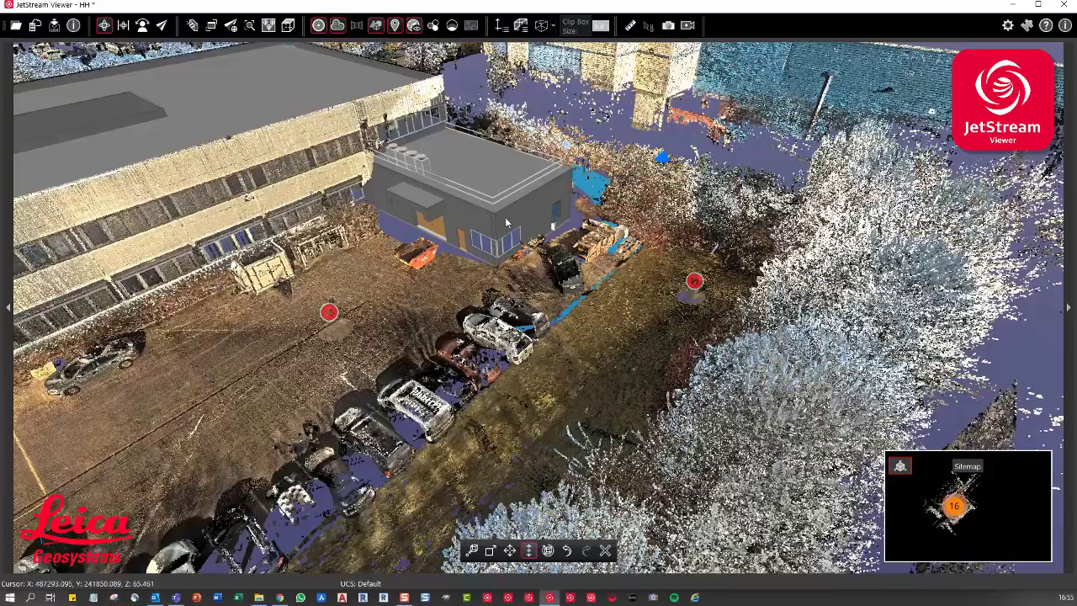
Move the extension model horizontally from the far end of the building into the adjacent car park.
middle_drag(648, 319, 839, 281)
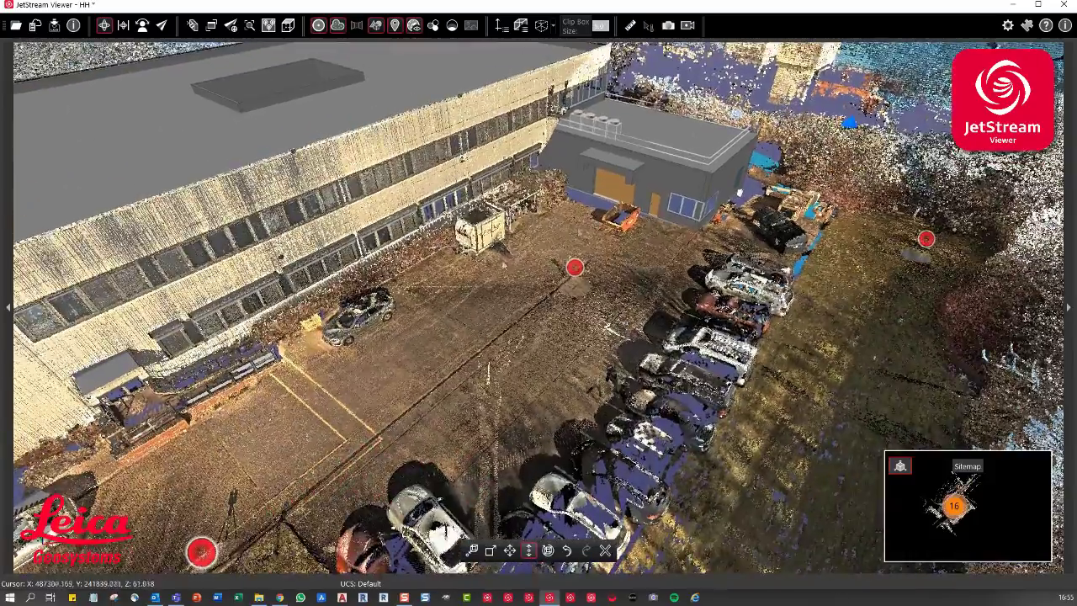
middle_drag(583, 266, 604, 246)
scroll(600, 247, down, 3)
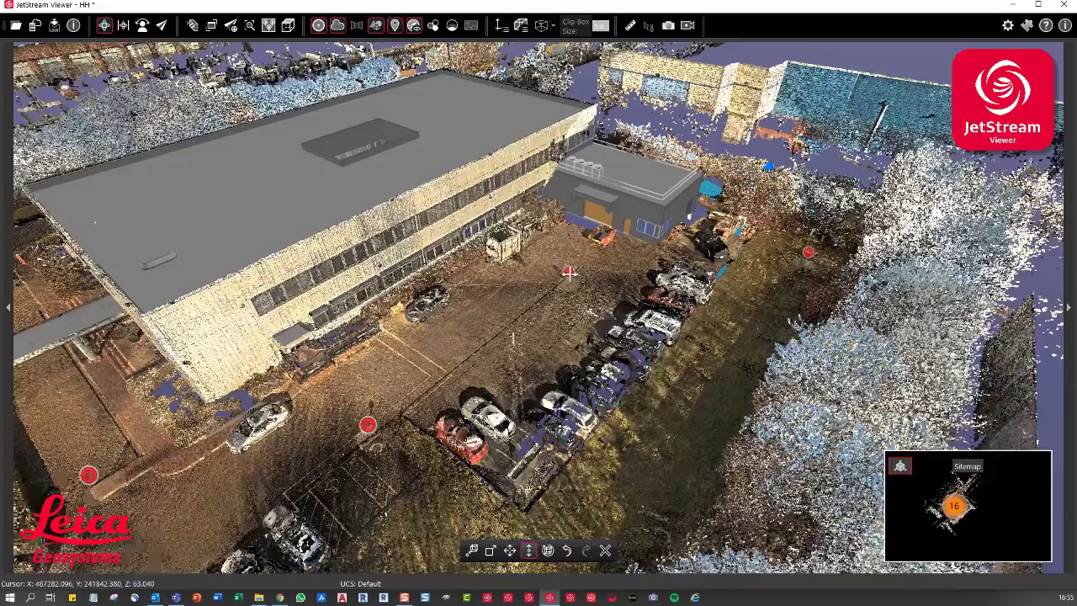
click(511, 553)
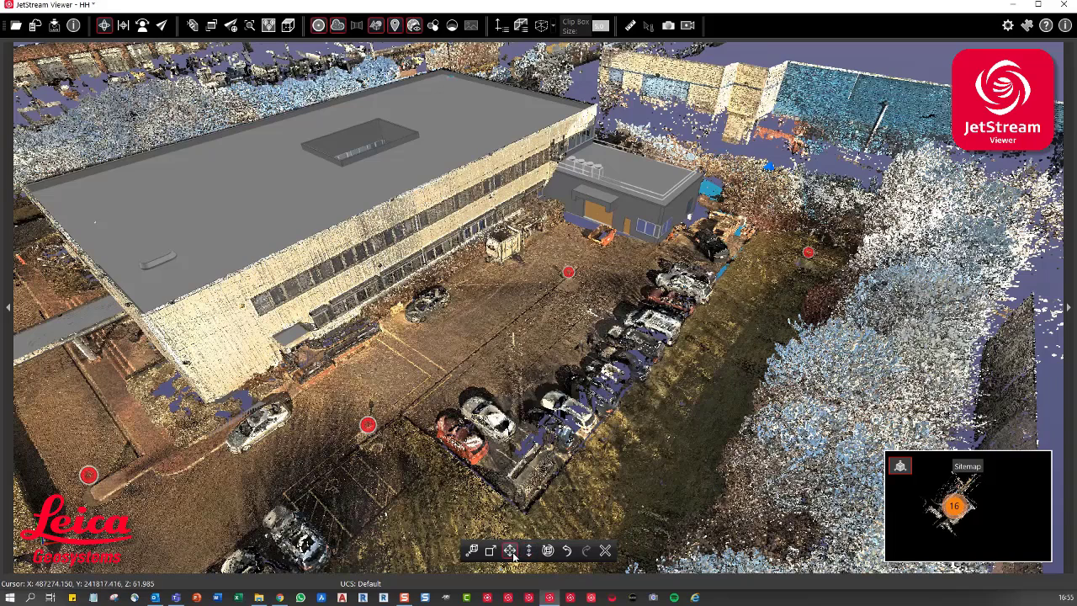
drag(642, 186, 557, 278)
drag(586, 245, 576, 253)
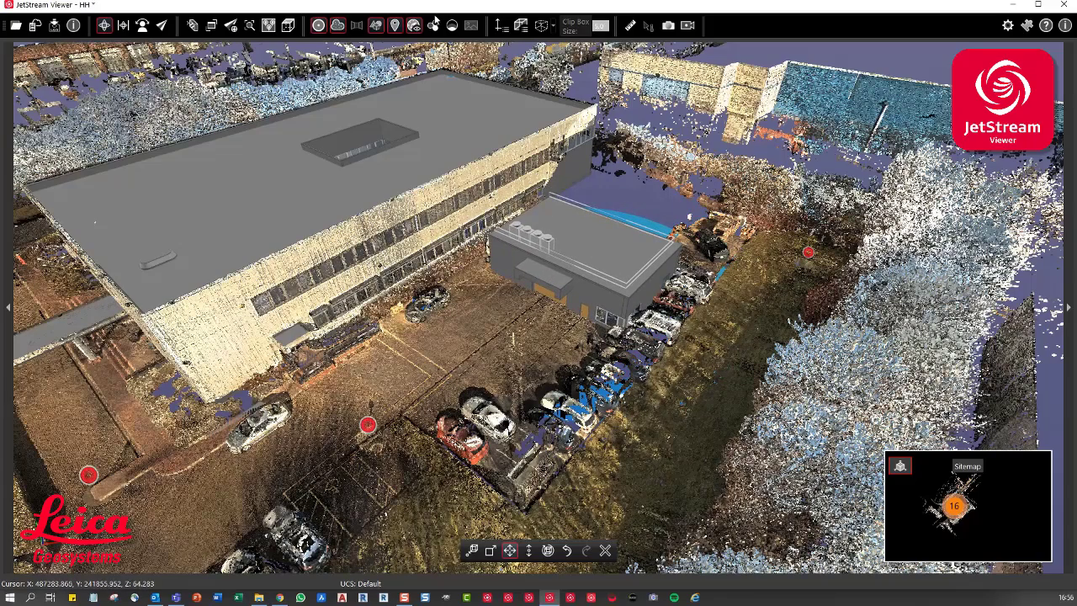
Switch to the top view and move the extension flush against the building's long car park wall.
click(287, 25)
click(306, 42)
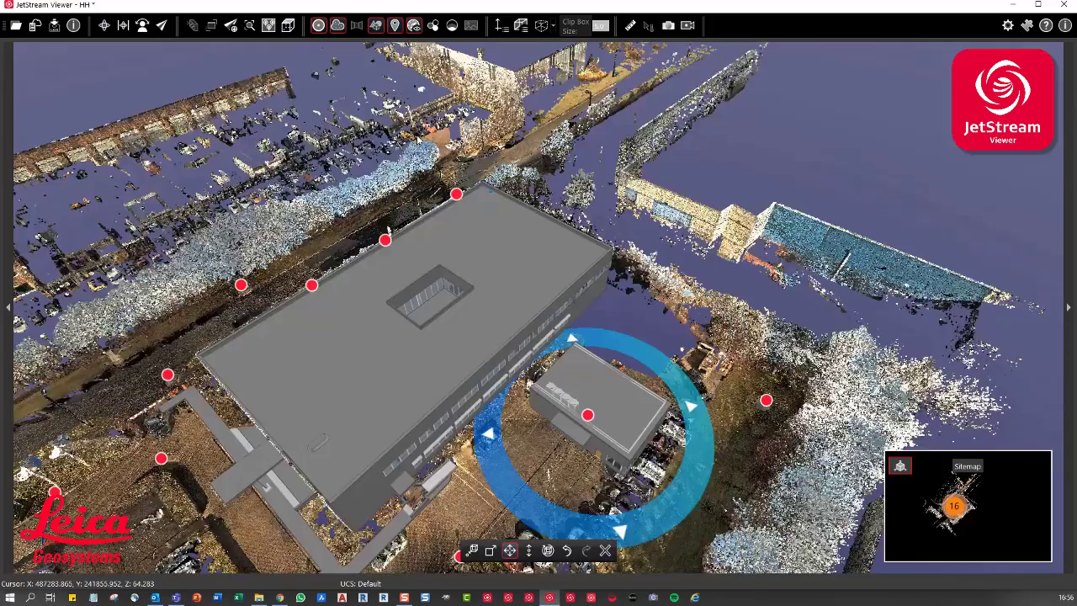
scroll(693, 403, up, 3)
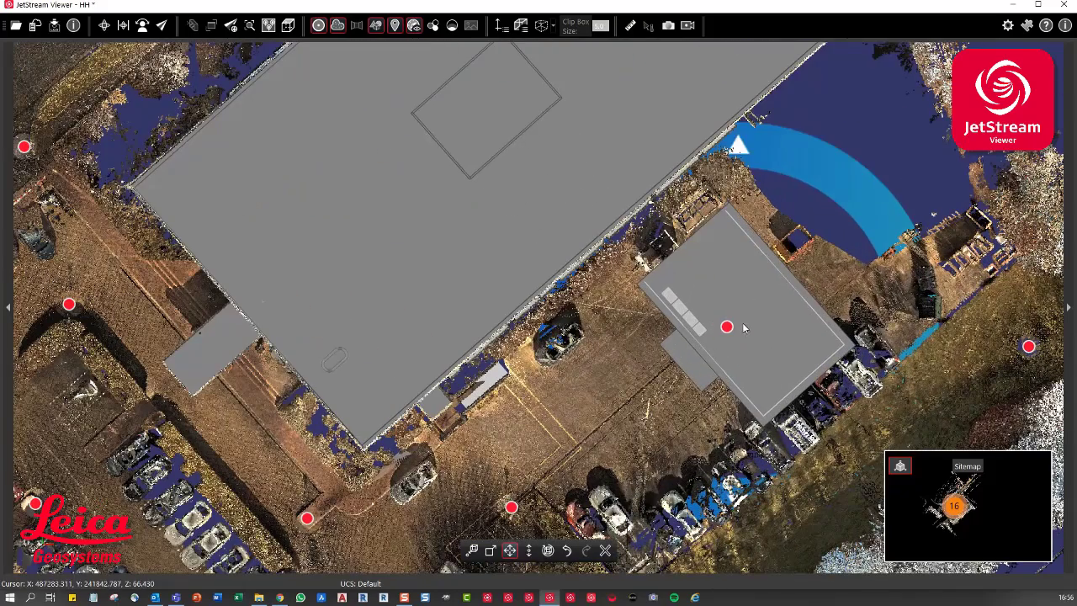
mouse_move(744, 327)
mouse_down()
mouse_move(683, 301)
mouse_move(663, 323)
mouse_up()
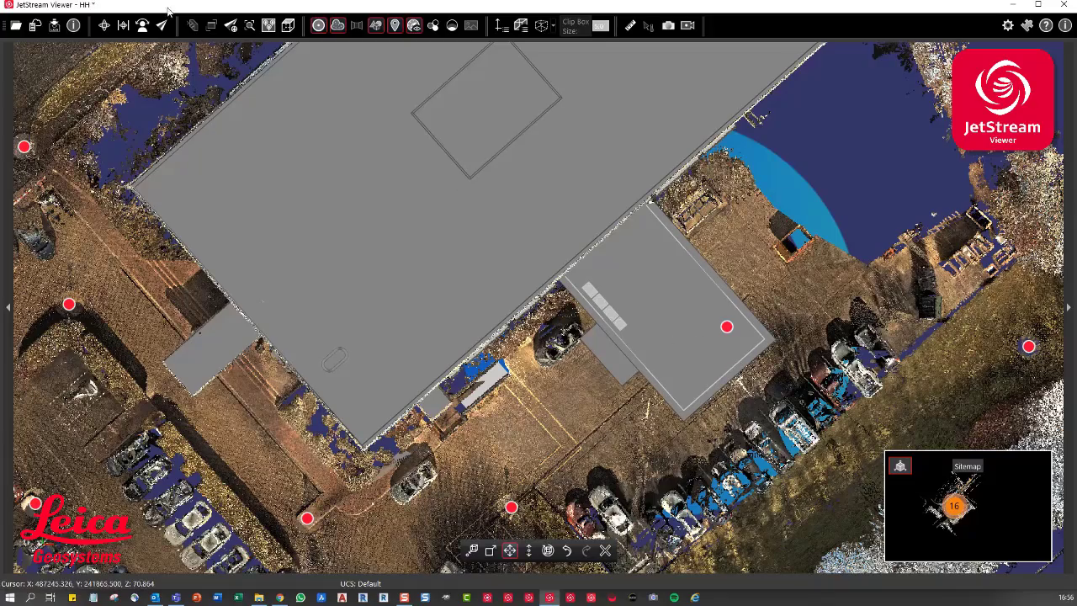
Return to orbit navigation and examine the extension's new position against the building and parked cars.
click(104, 25)
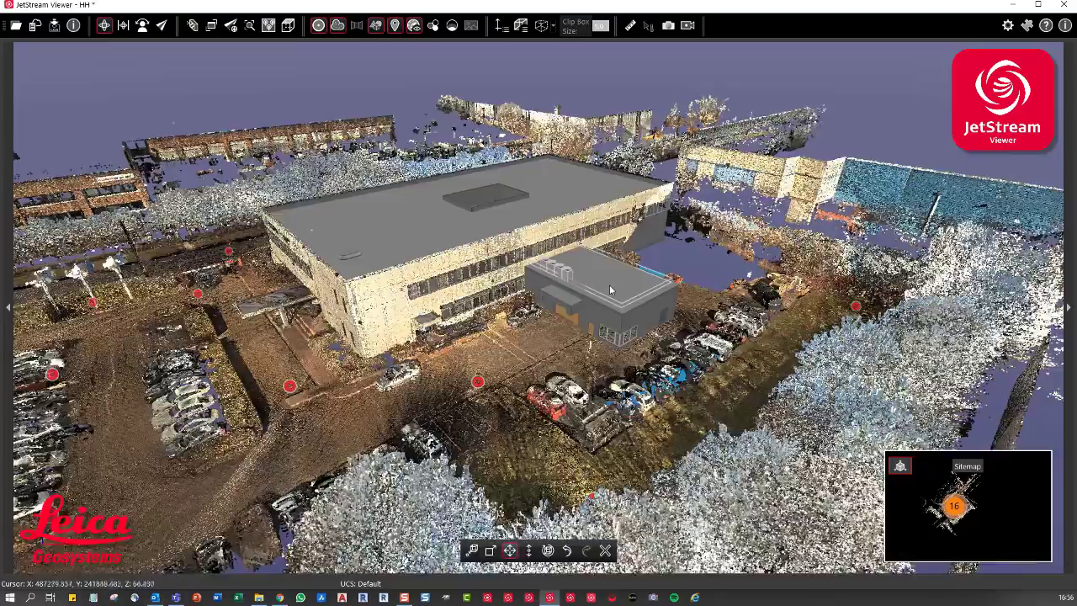
scroll(611, 288, up, 3)
scroll(609, 286, down, 1)
middle_drag(520, 365, 657, 327)
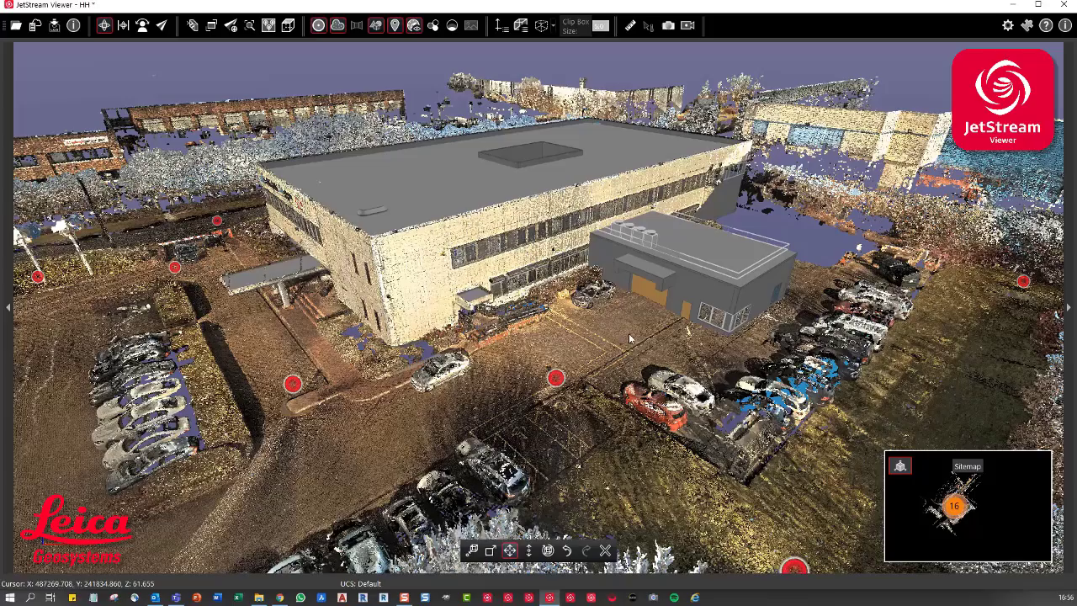
middle_drag(620, 346, 623, 317)
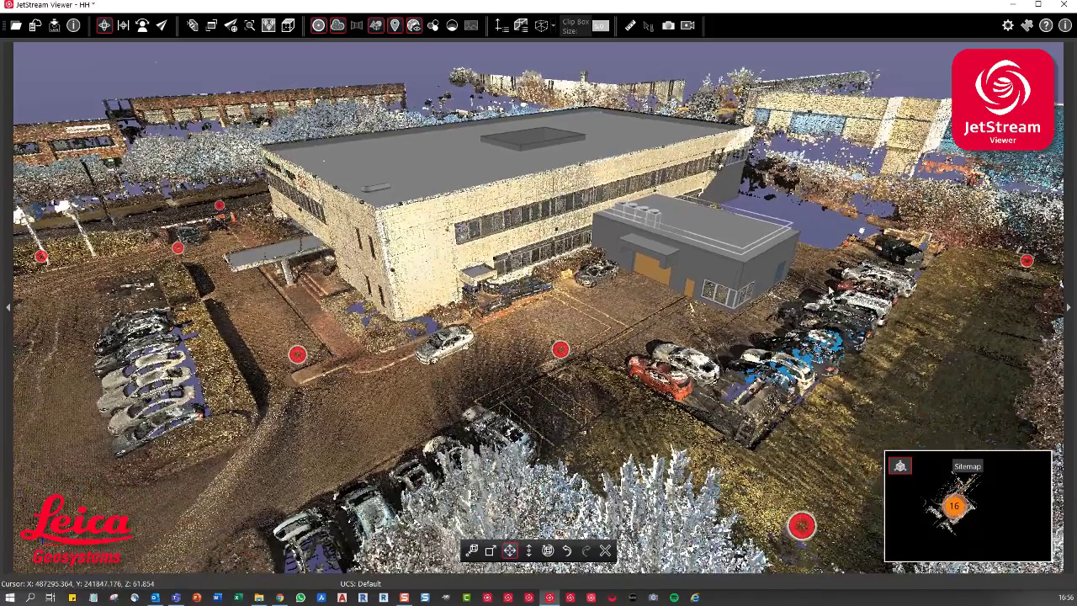
middle_drag(846, 255, 828, 286)
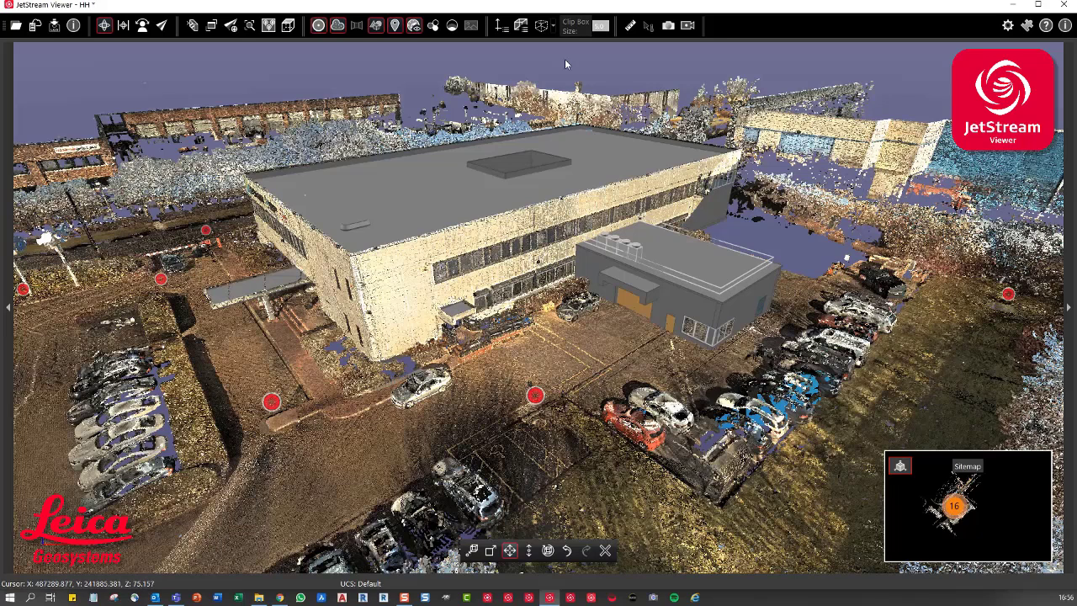
Manually create a clip box around the whole scan, lower its top face to cut away the building's roof, and finish editing the box.
click(552, 27)
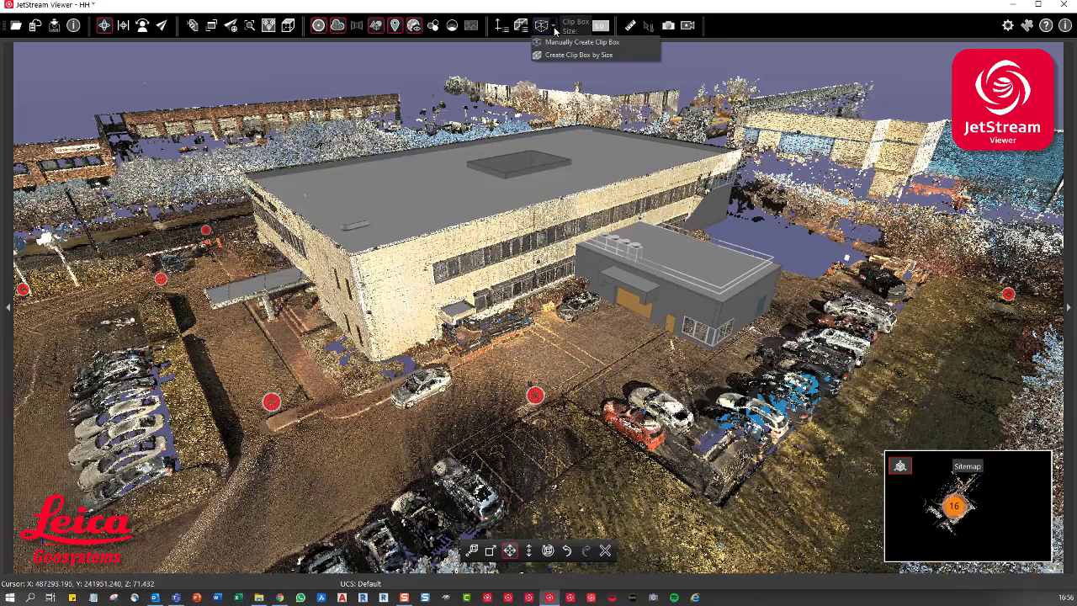
click(619, 44)
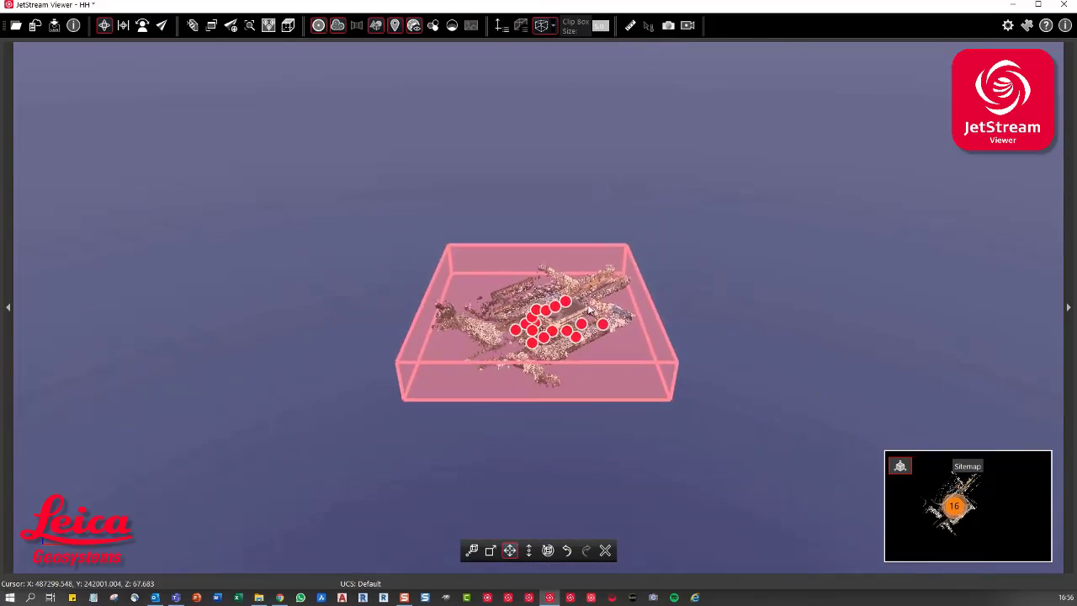
scroll(590, 312, up, 2)
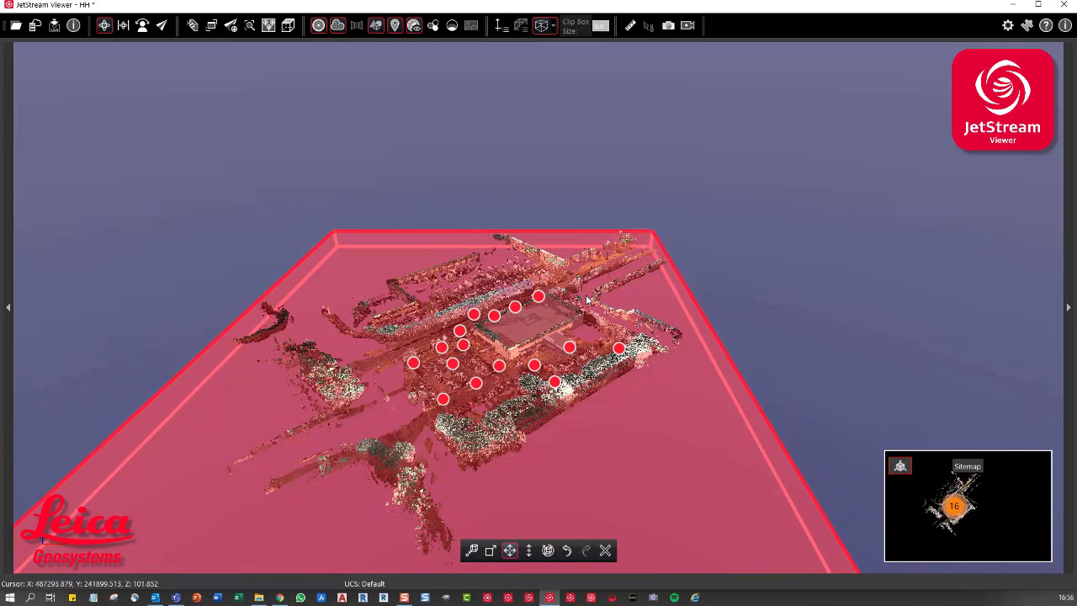
scroll(588, 303, up, 5)
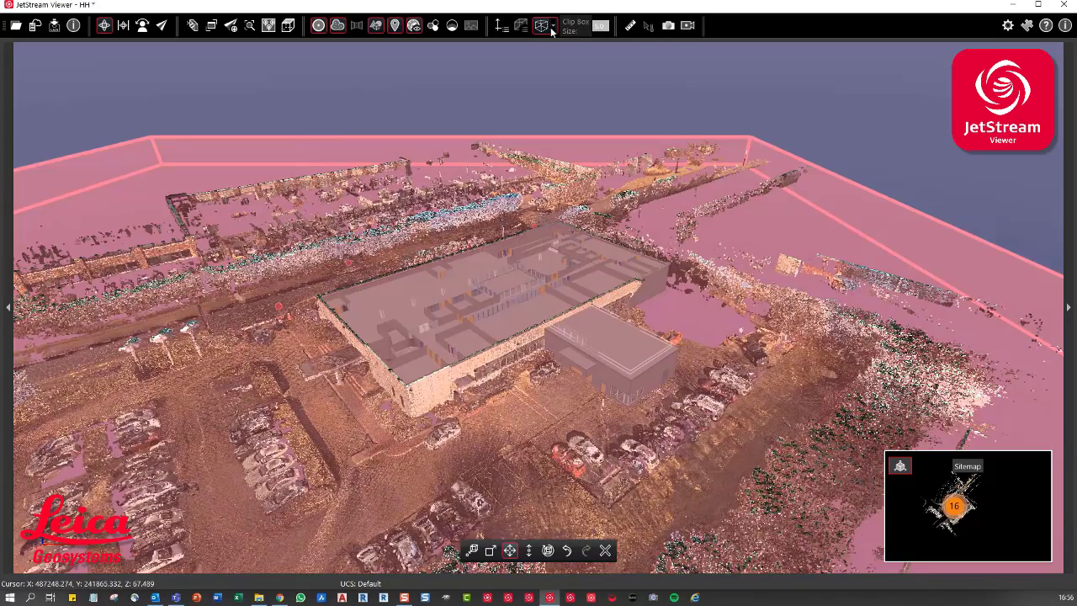
click(547, 27)
Examine the building model's exposed interior rooms and the adjoining extension from several sides within the clipped point cloud.
scroll(529, 312, up, 5)
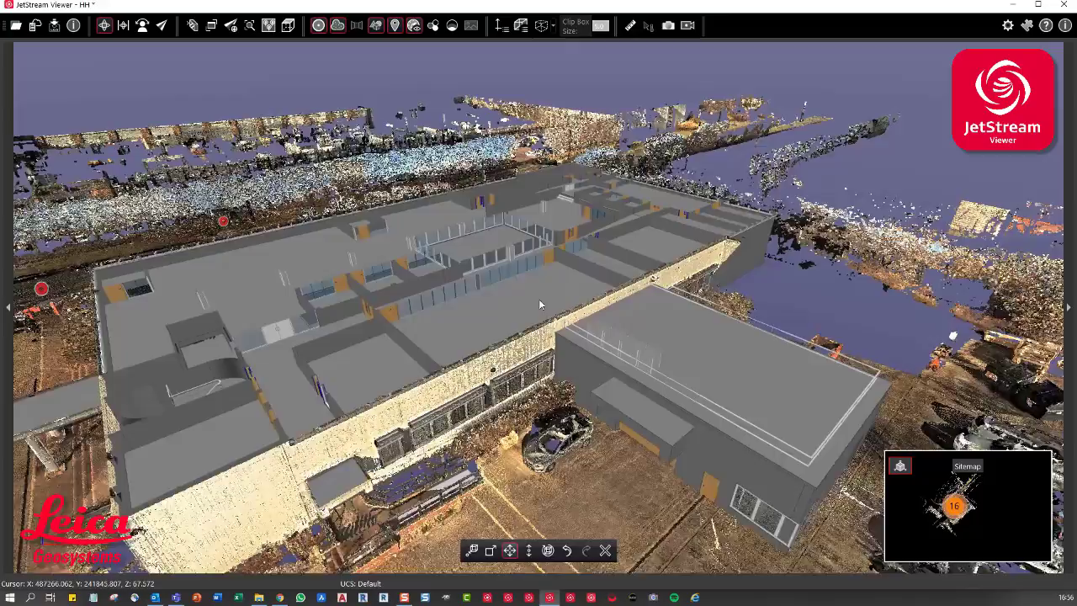
drag(540, 304, 636, 285)
drag(695, 383, 786, 406)
middle_drag(606, 383, 446, 268)
scroll(633, 401, up, 3)
scroll(601, 277, down, 10)
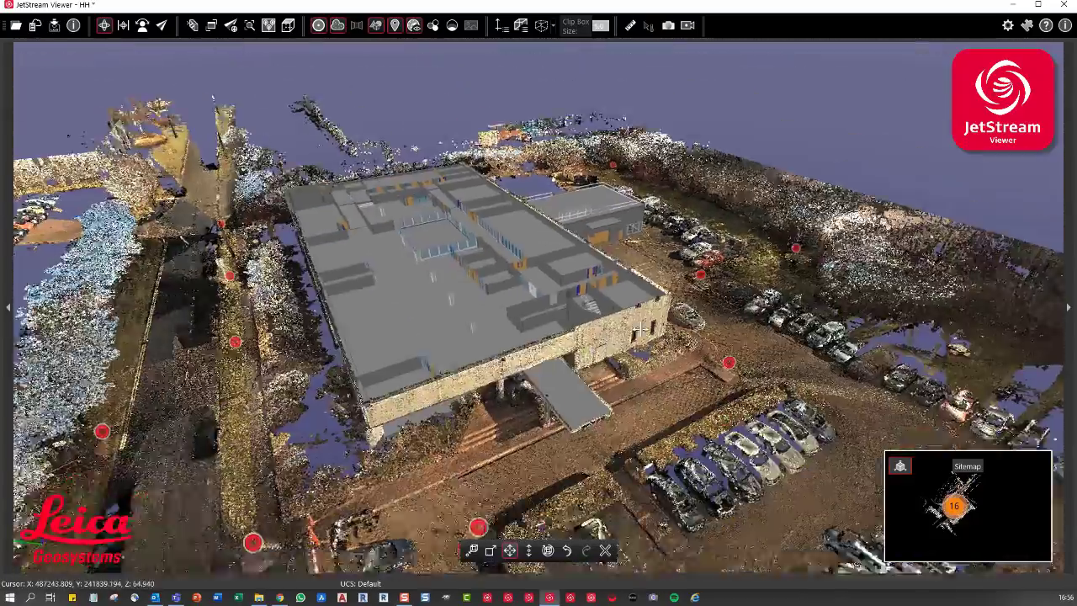
middle_drag(640, 328, 721, 316)
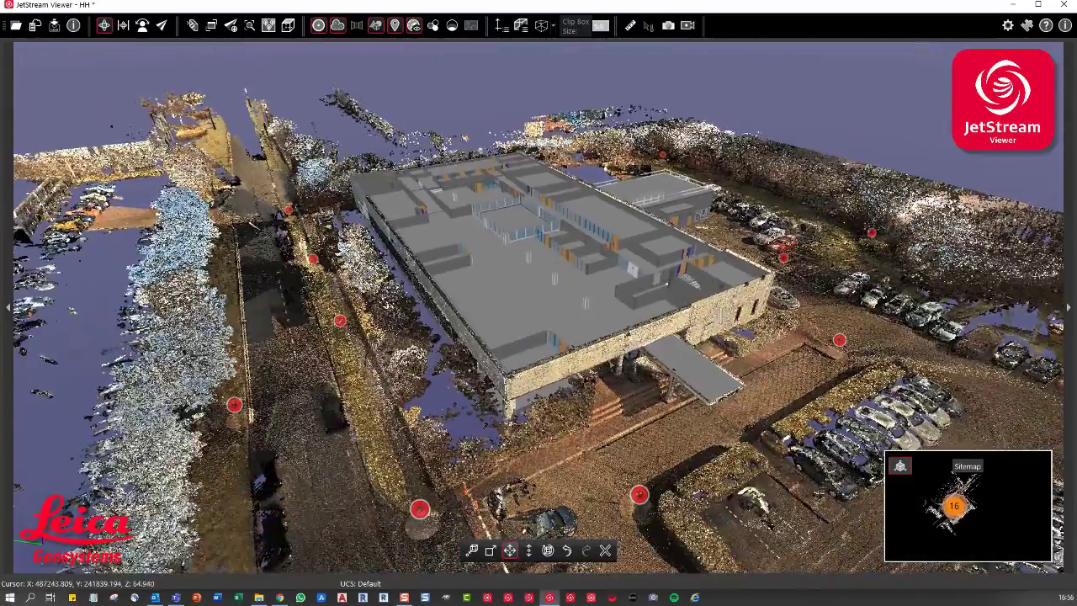
drag(575, 452, 588, 371)
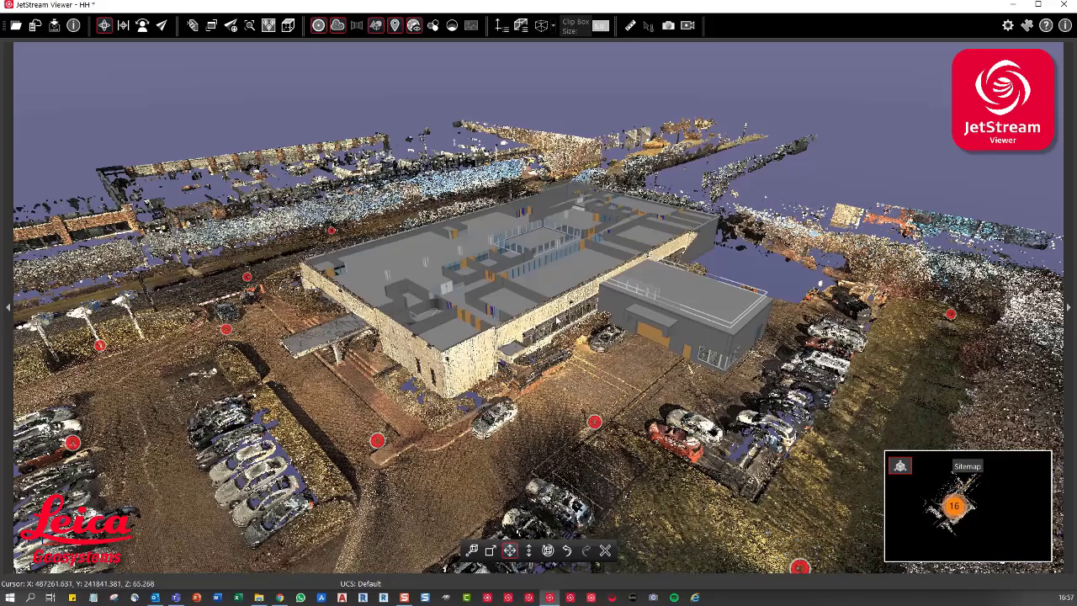
Review the project's snapshots, assets, geotags and sitemaps, and return to the full-width model view.
click(11, 212)
click(211, 53)
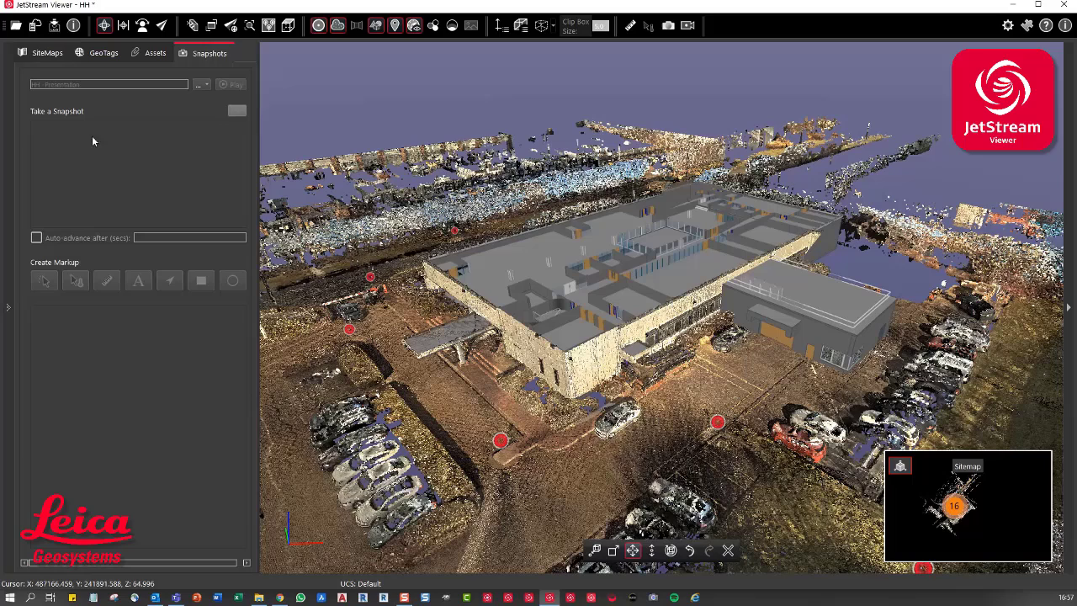
click(149, 53)
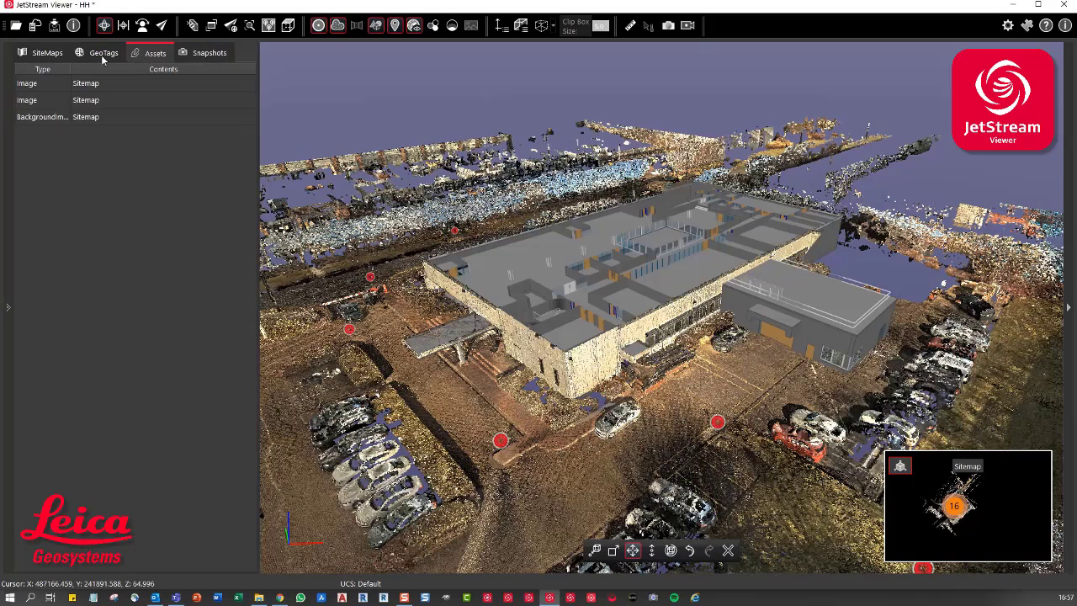
click(105, 53)
click(38, 54)
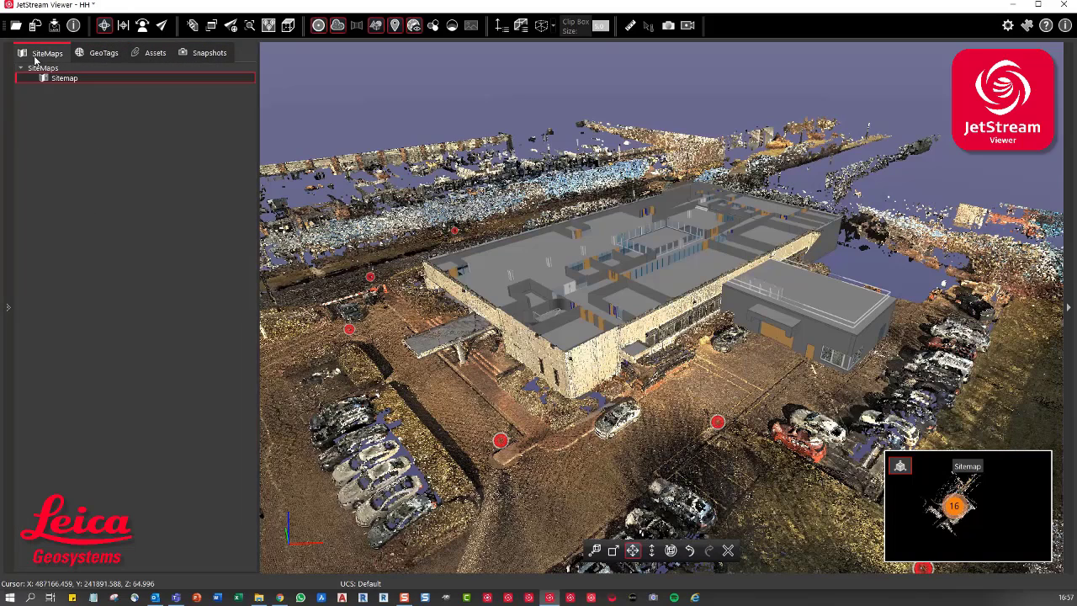
click(9, 144)
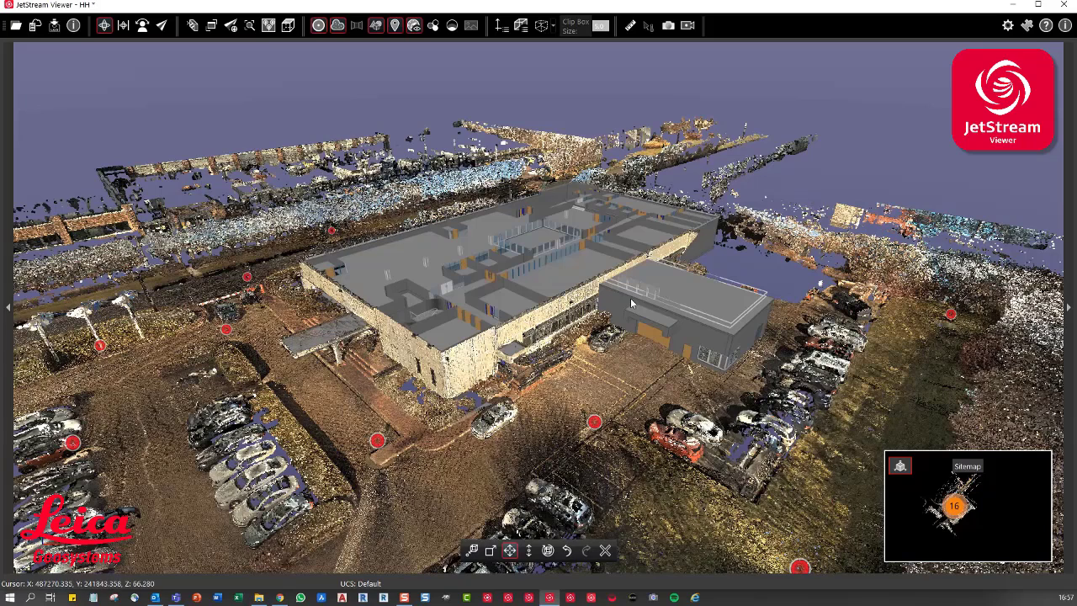